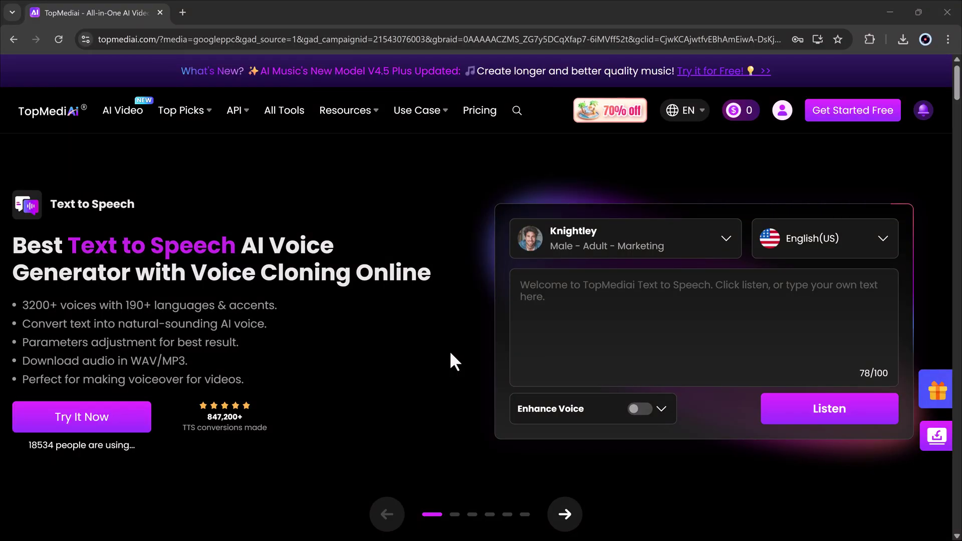
Browse the homepage's voiceover, music and video solution sections.
scroll(450, 354, down, 10)
scroll(451, 359, down, 2)
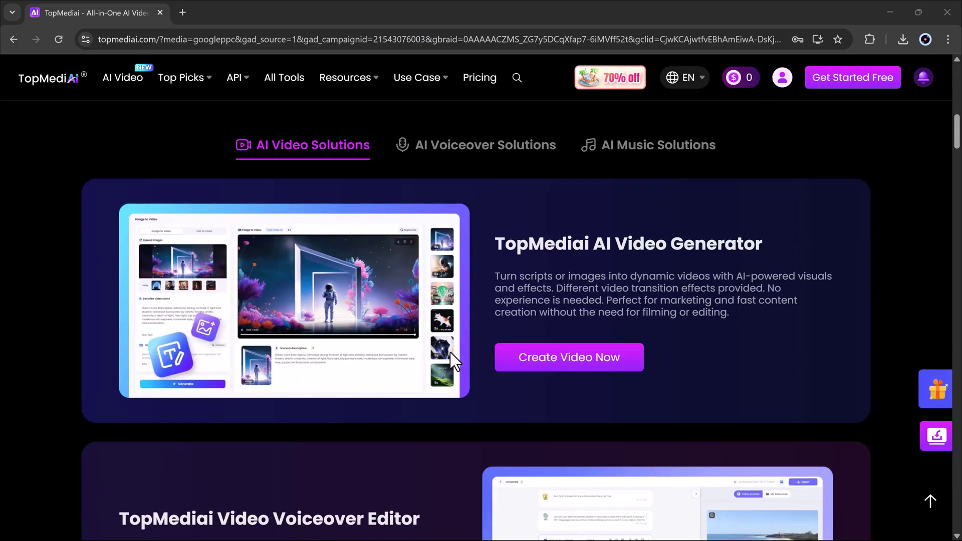
click(463, 150)
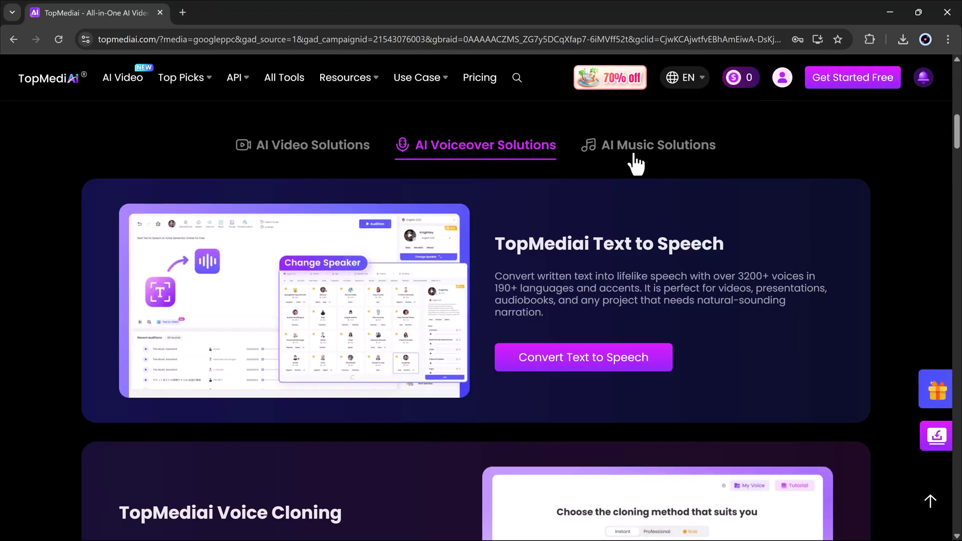
click(634, 157)
click(354, 153)
scroll(501, 221, down, 4)
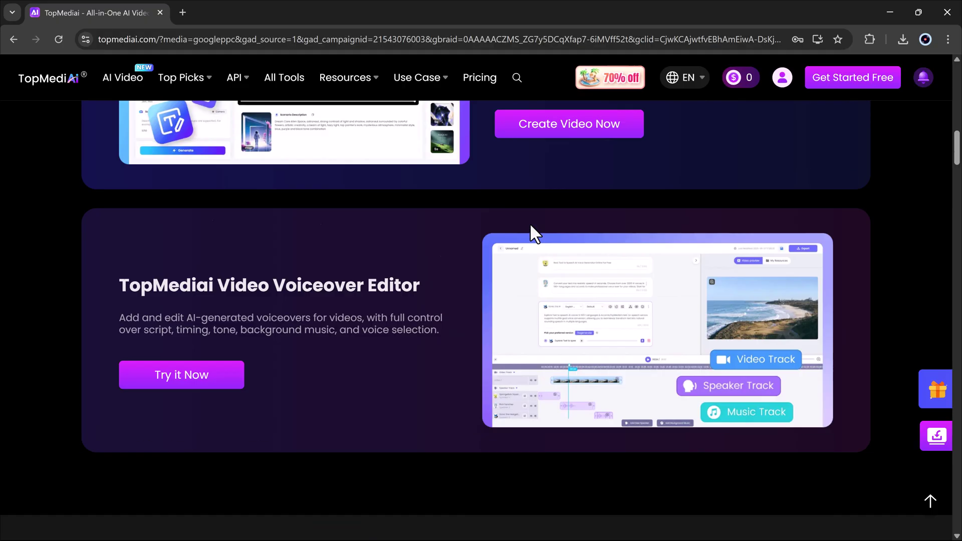
scroll(530, 224, down, 15)
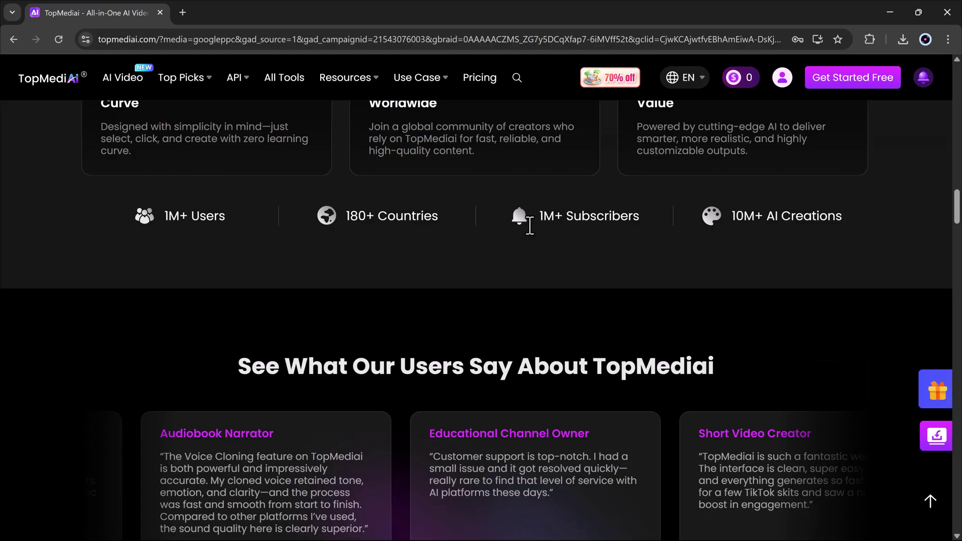
scroll(529, 223, down, 15)
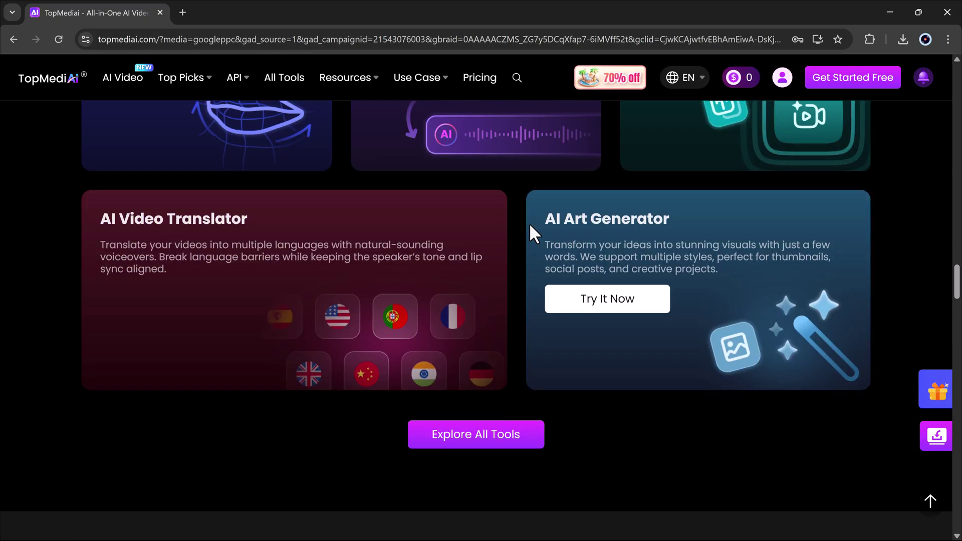
scroll(529, 223, down, 10)
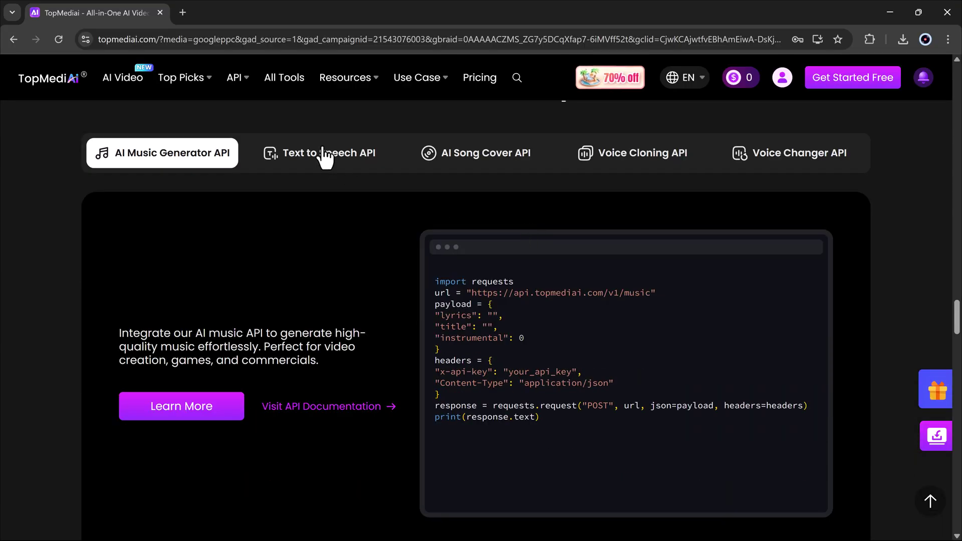
View the Text to Speech and AI Song Cover API examples.
click(322, 149)
click(515, 162)
scroll(511, 173, down, 10)
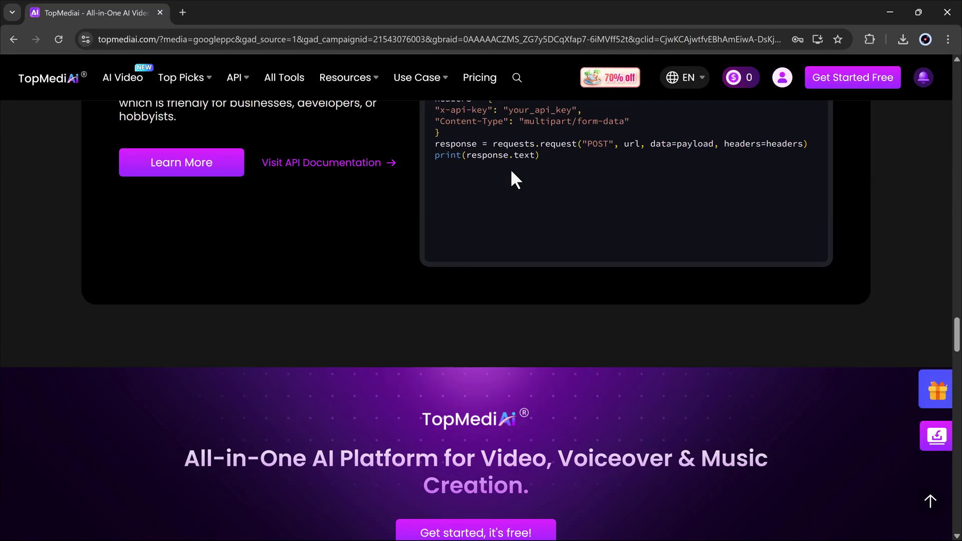
scroll(511, 196, up, 3)
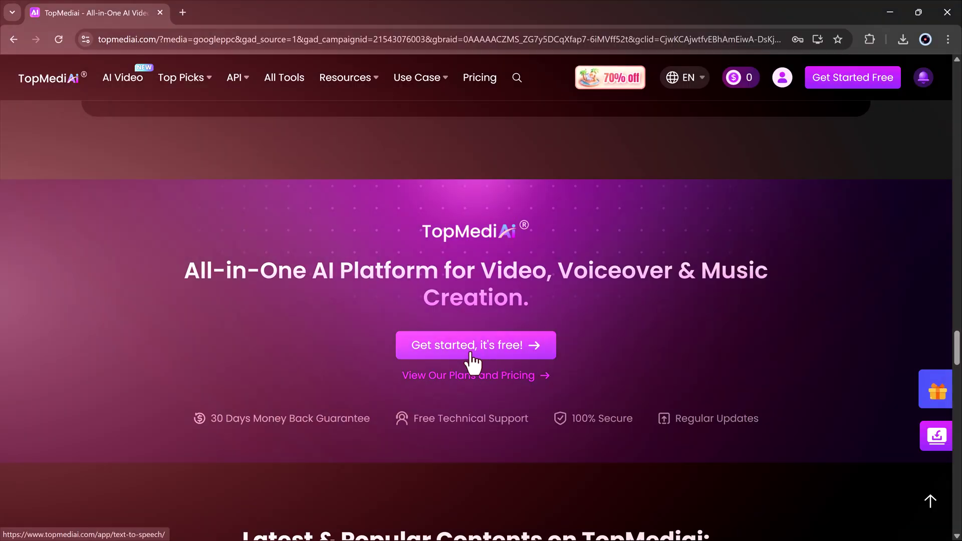
Open the Image to Video generator, keep Google Veo 3 as the model, and scroll to the upload area.
click(471, 351)
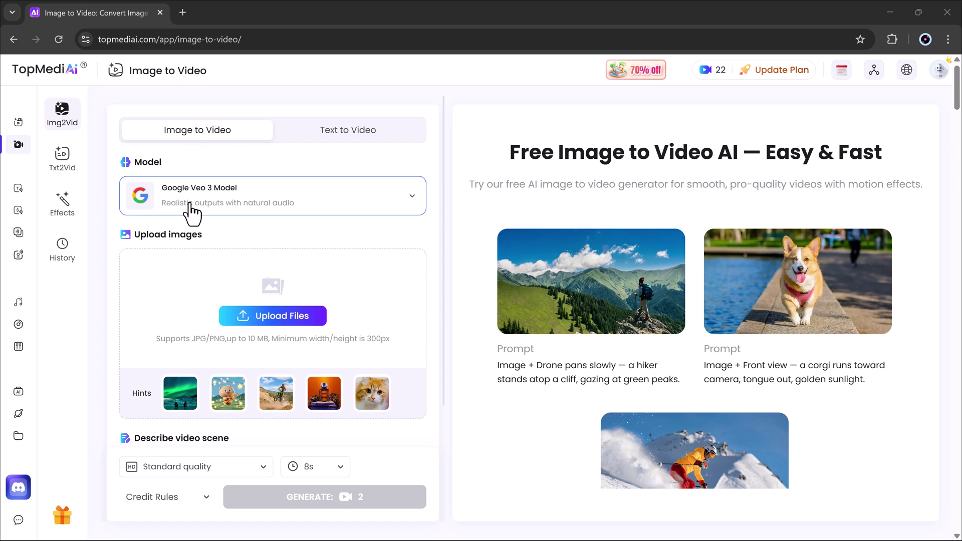
click(412, 201)
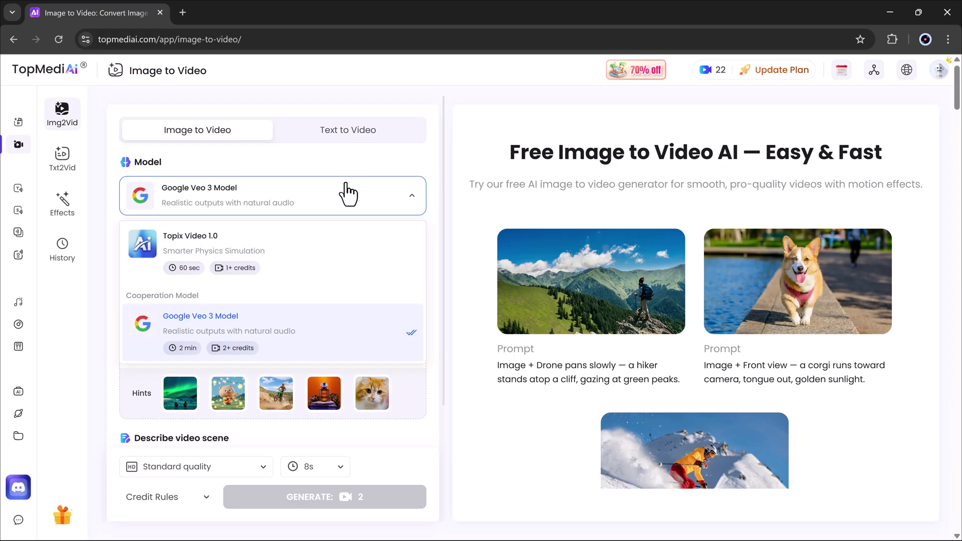
click(409, 200)
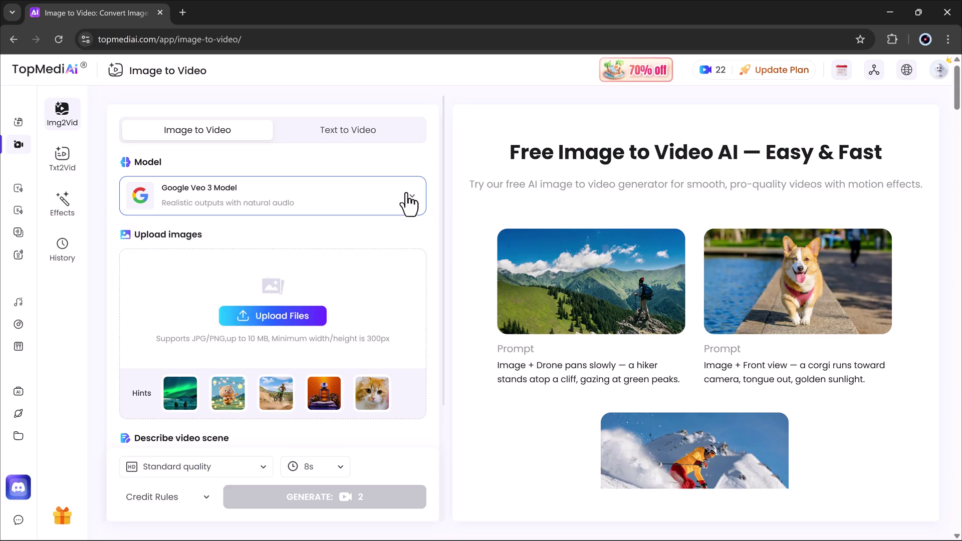
scroll(403, 254, down, 1)
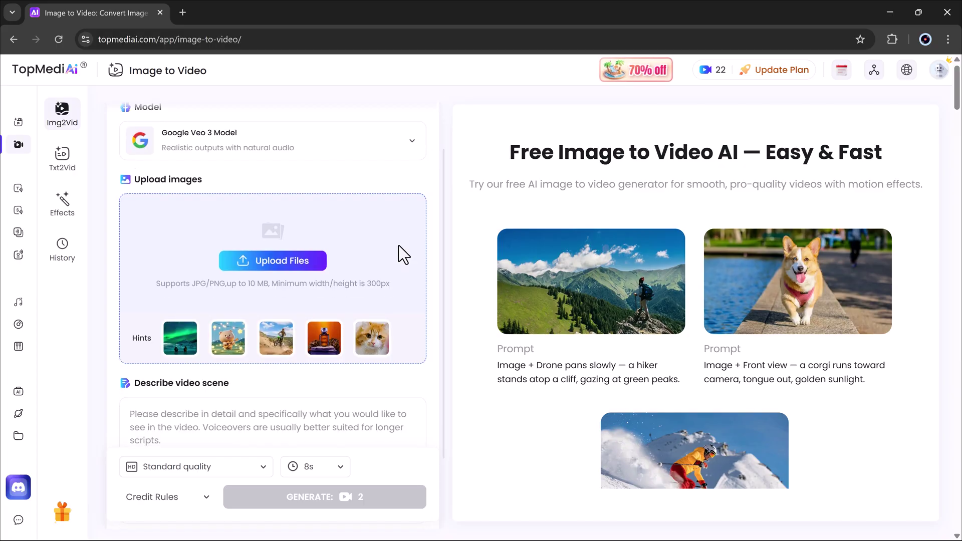
scroll(403, 254, down, 1)
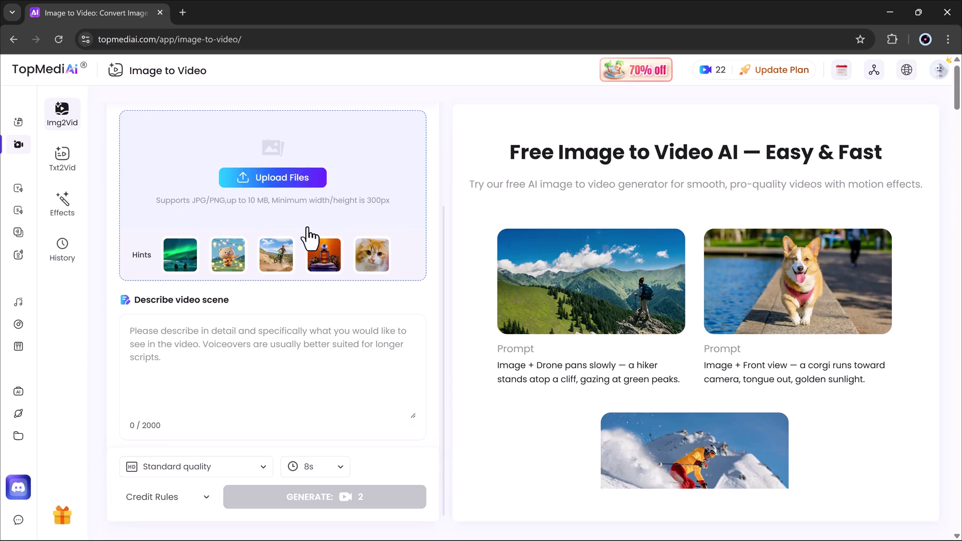
scroll(307, 236, down, 3)
click(147, 231)
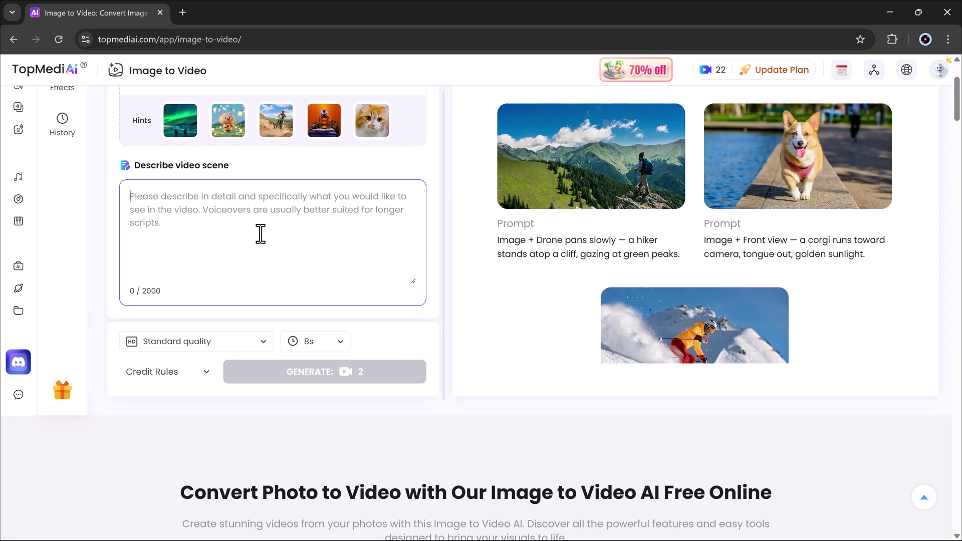
scroll(260, 240, up, 5)
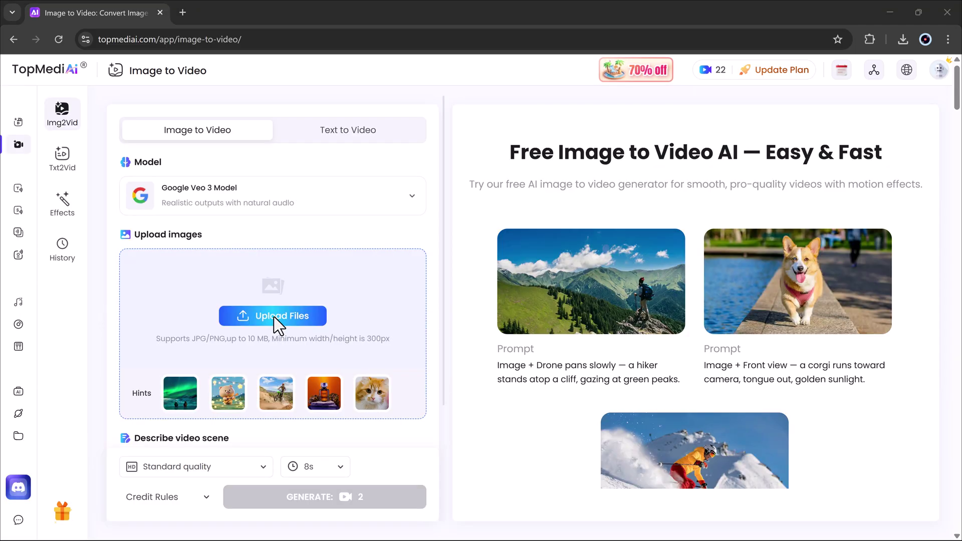
Upload the bald eagle photo and paste the slow-motion launching-and-soaring prompt.
click(274, 315)
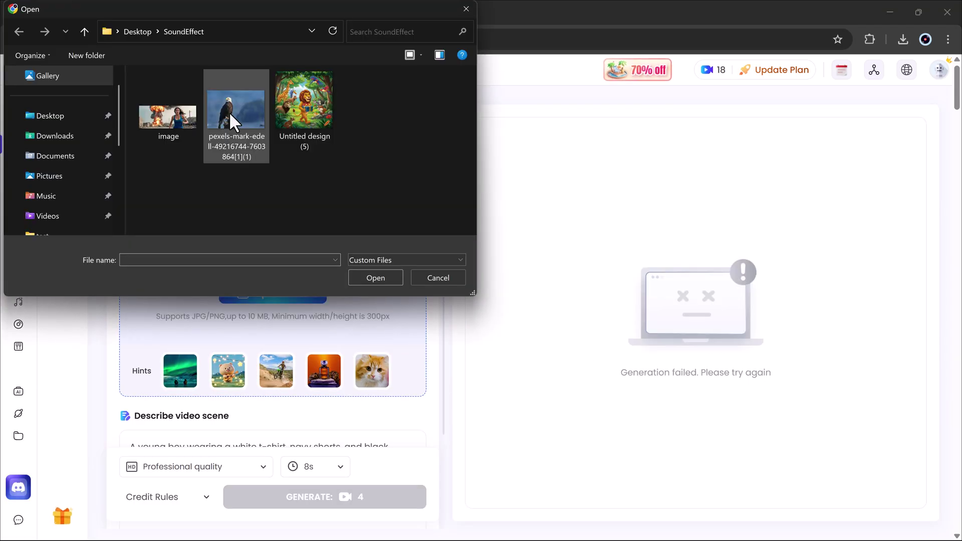
double_click(232, 113)
scroll(424, 412, down, 3)
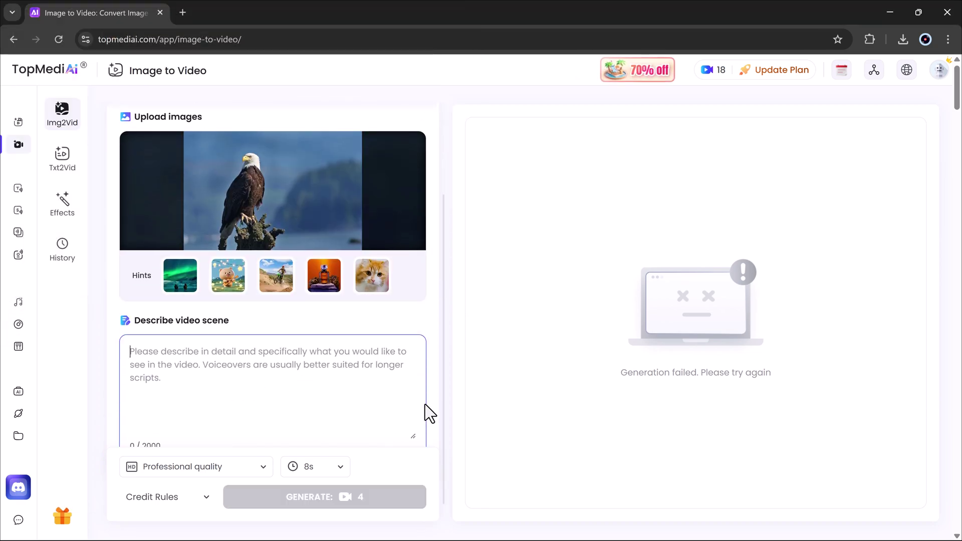
click(278, 352)
text(Bald eagle launches from perch, soaring through blue sky in slow motion, wings wide, sunlight glinting off feathers.)
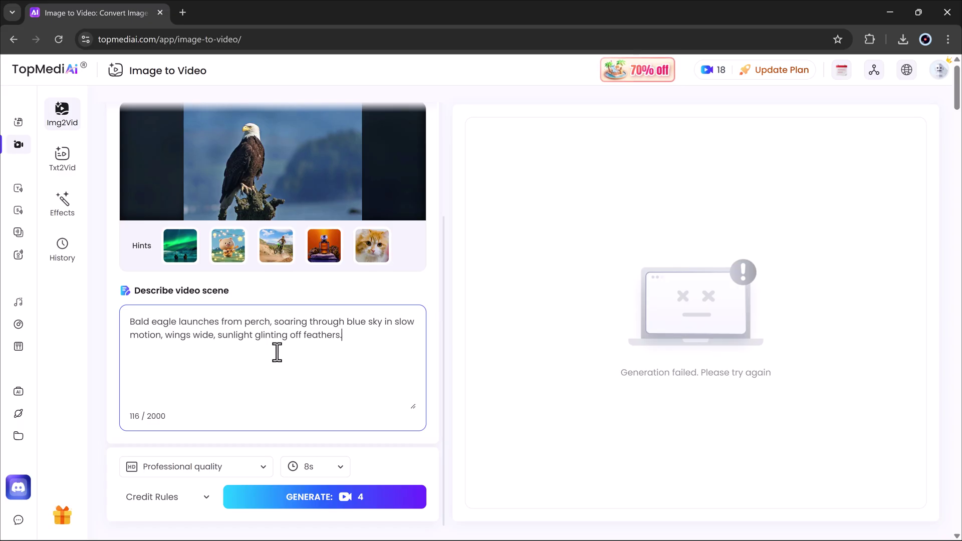
Choose Professional quality and 8s duration, then generate the eagle video.
click(253, 467)
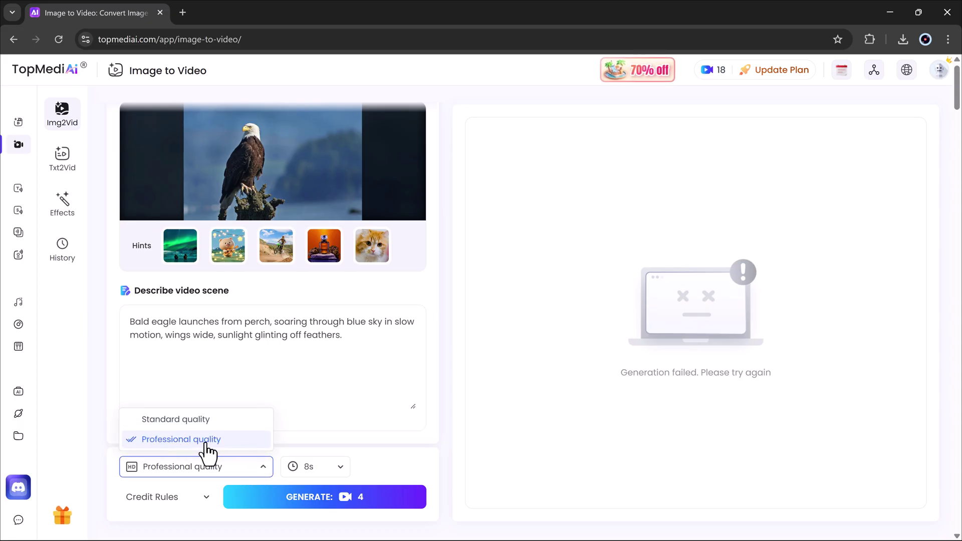
click(181, 440)
click(330, 468)
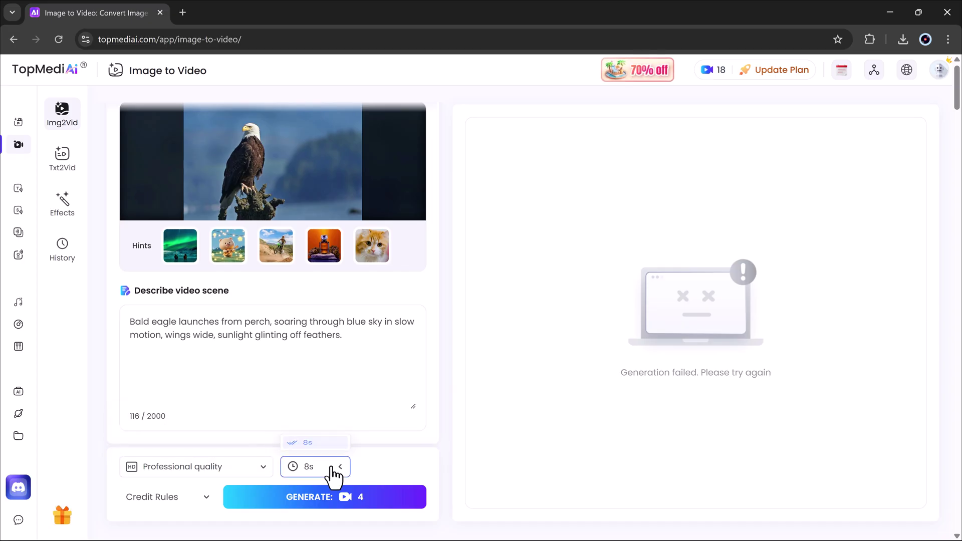
click(353, 512)
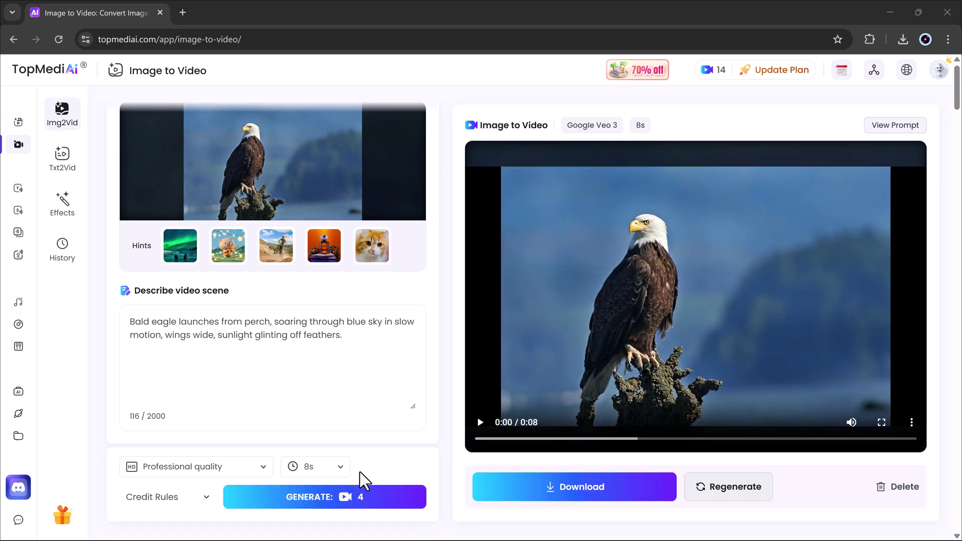
Play the finished 8-second Veo 3 eagle clip and replay it from the start.
click(481, 422)
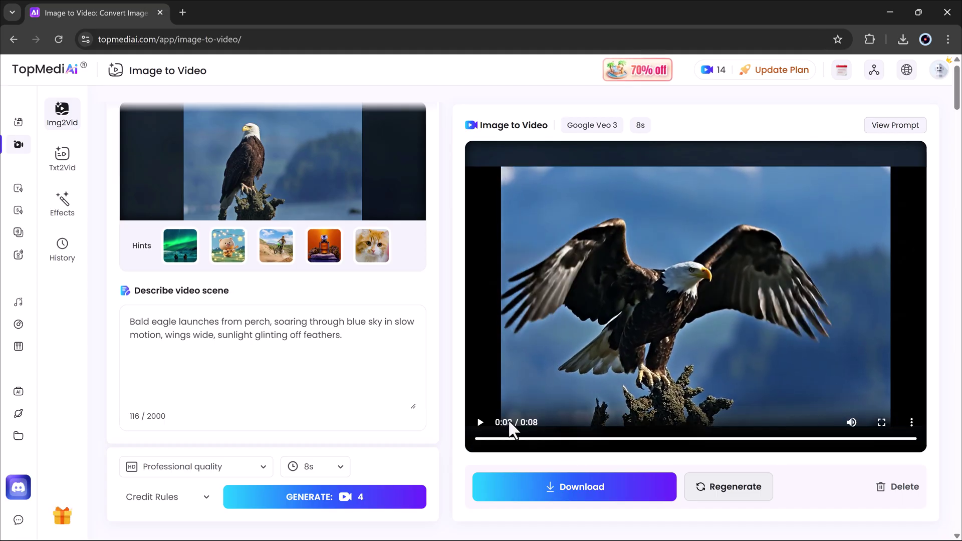
click(479, 422)
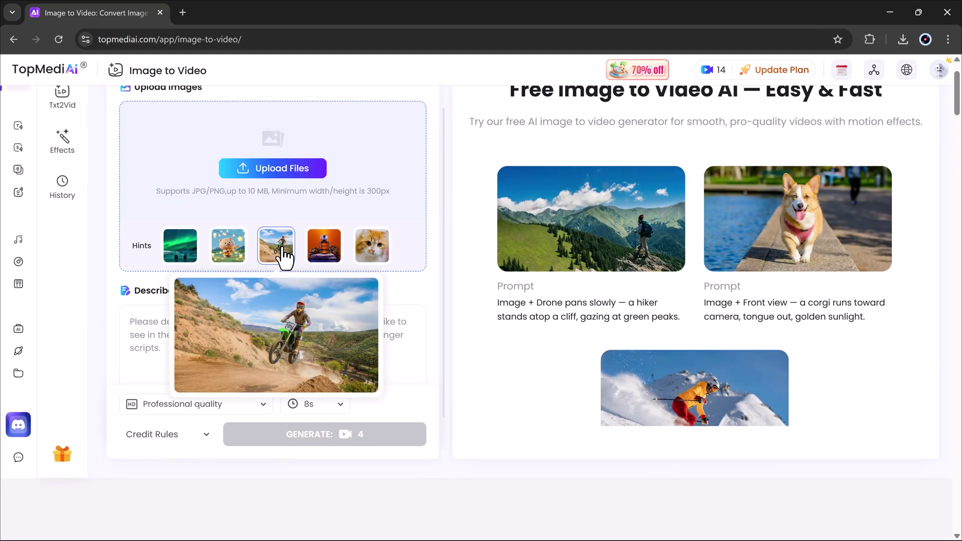
Use the motocross rider sample image and paste the cinematic motorcycle racing prompt.
click(286, 256)
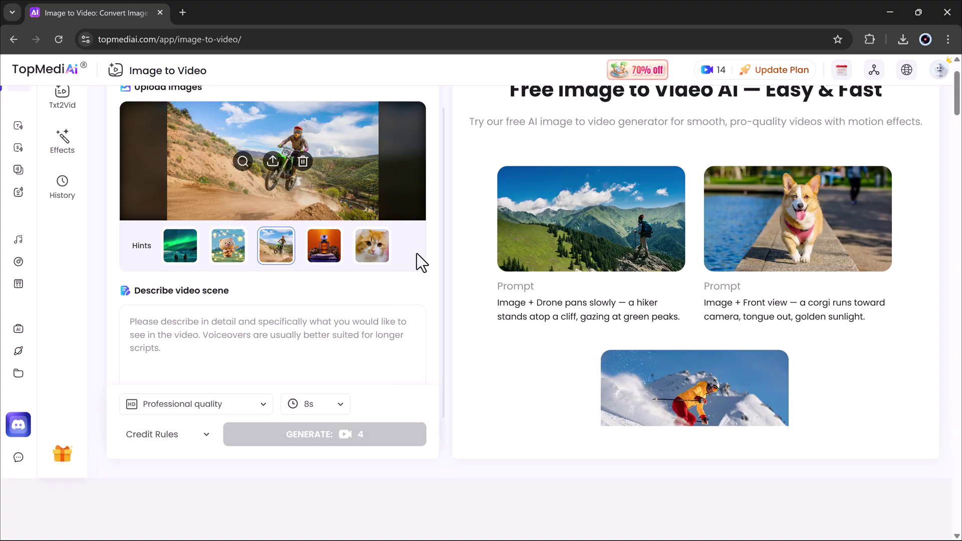
scroll(354, 337, up, 2)
click(194, 392)
text(Man races on a powerful motorcycle at high speed, wind rushing past, camera follows with dynamic cinematic angles.)
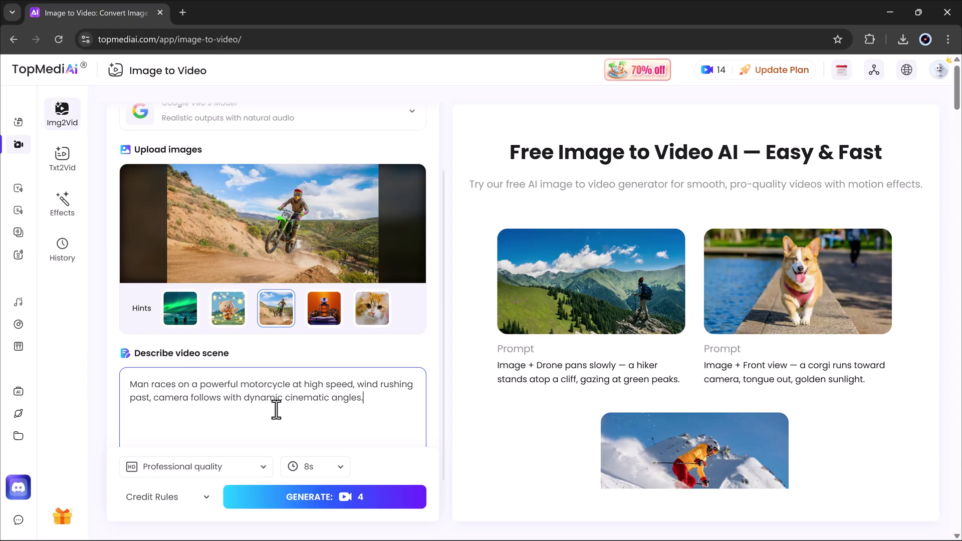
click(228, 476)
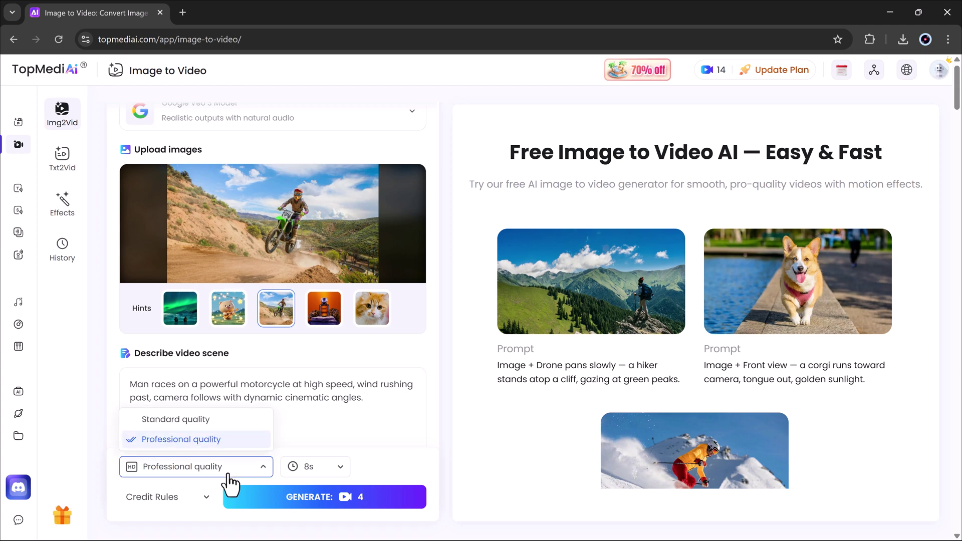
Generate the 8s motorcycle video and play the result.
click(322, 436)
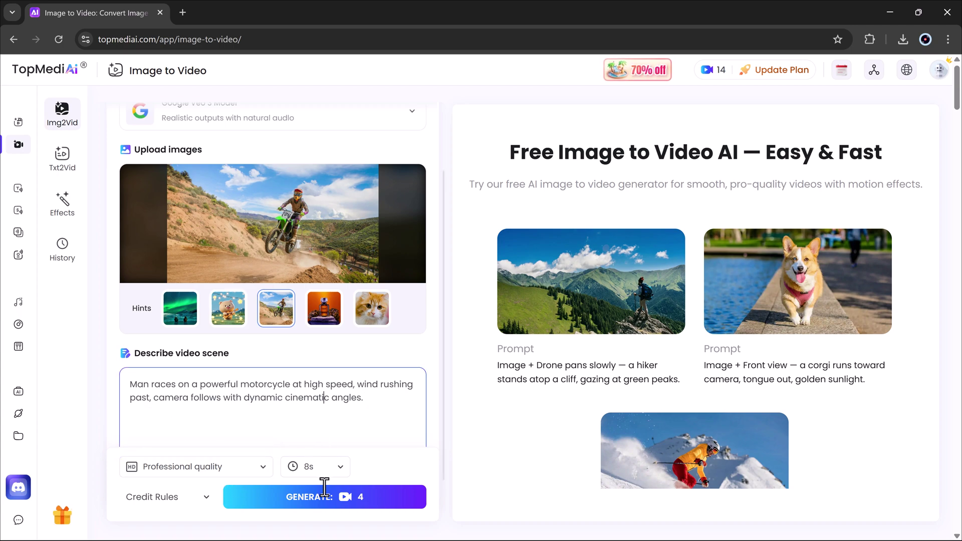
click(325, 505)
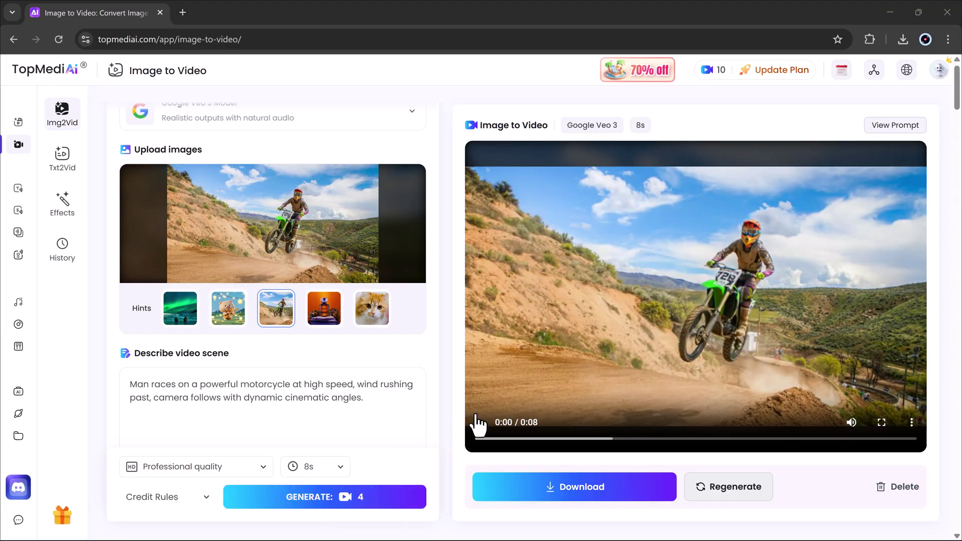
click(477, 422)
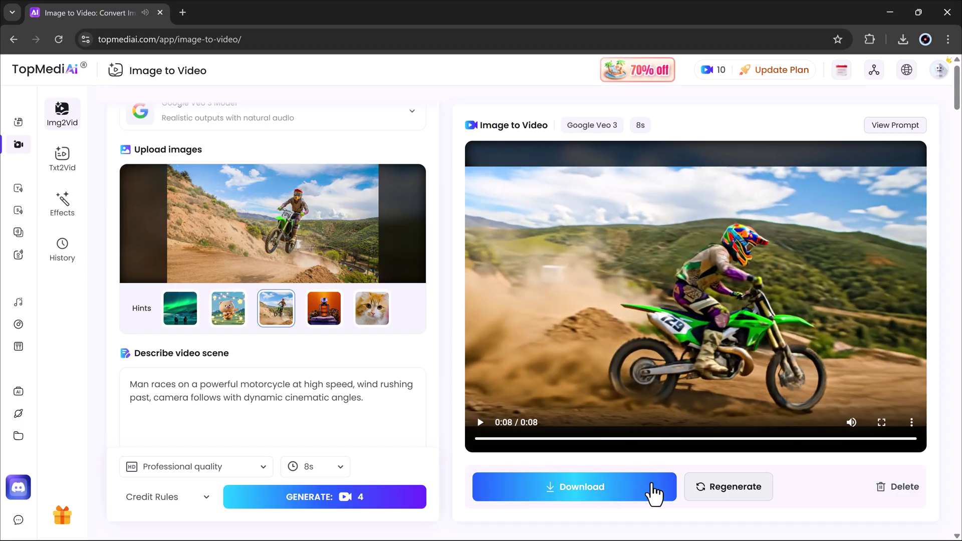
Download the motocross clip as Unnamed (1).mp4 and replay it.
click(608, 493)
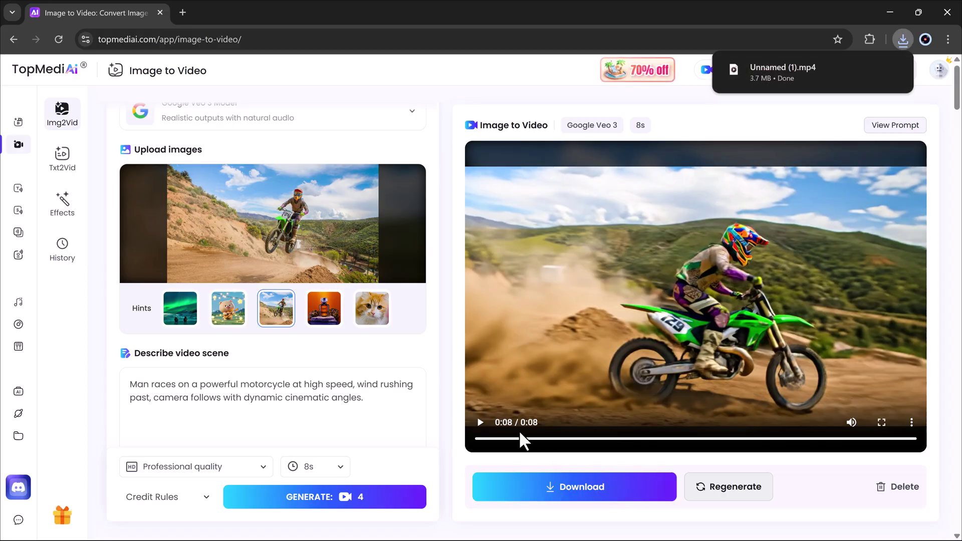
click(480, 429)
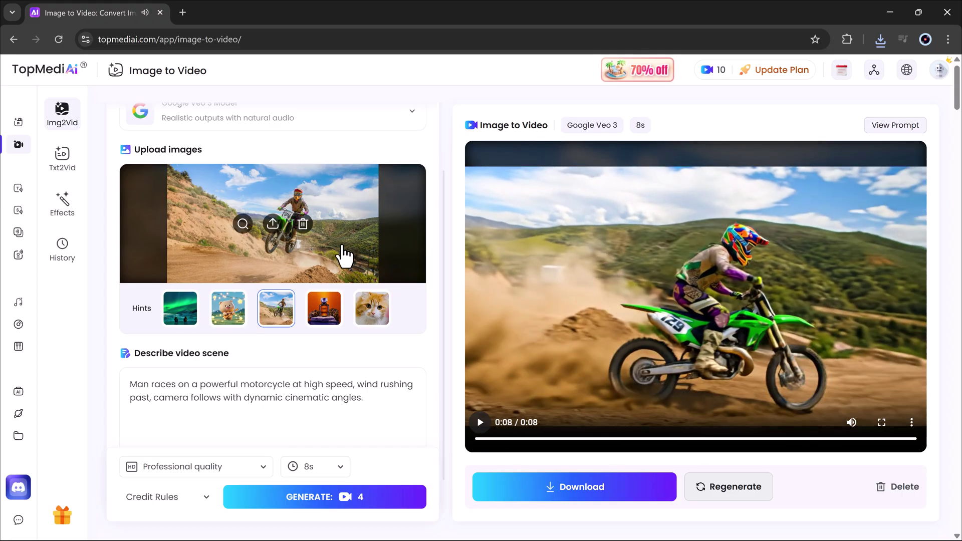
scroll(344, 240, up, 2)
Switch to Text to Video and paste the football player stadium prompt.
click(344, 139)
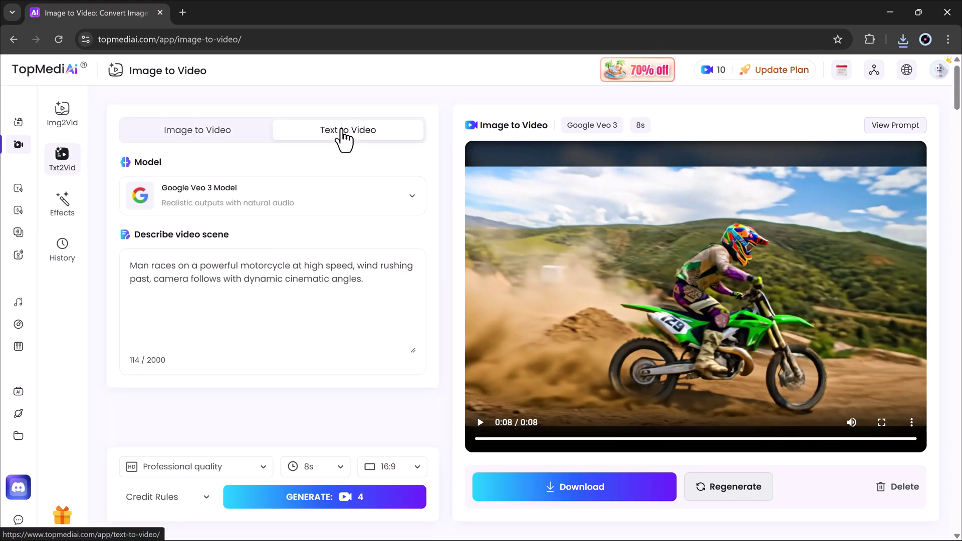
click(234, 290)
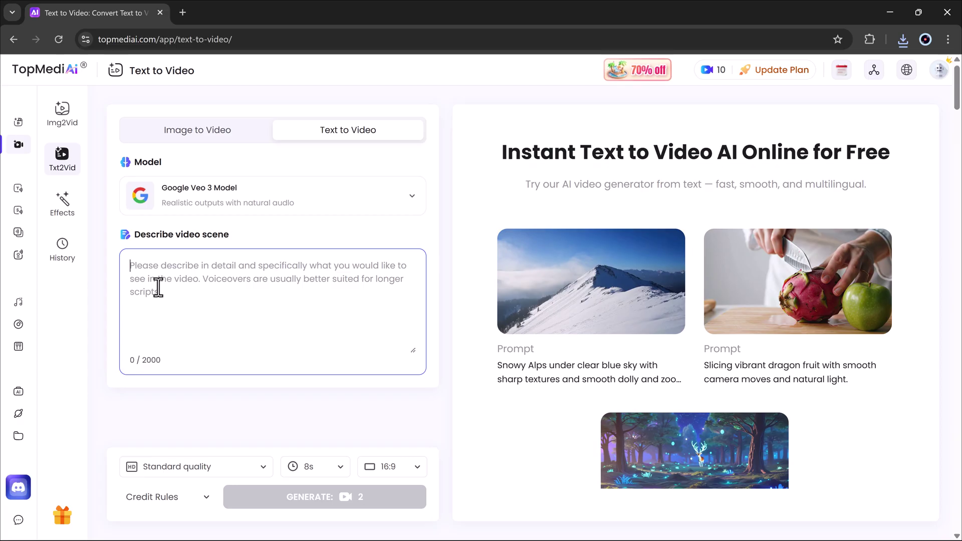
text(A football player running across a stadium, crowd cheering, camera tracking closely, slow motion dust and sweat particles)
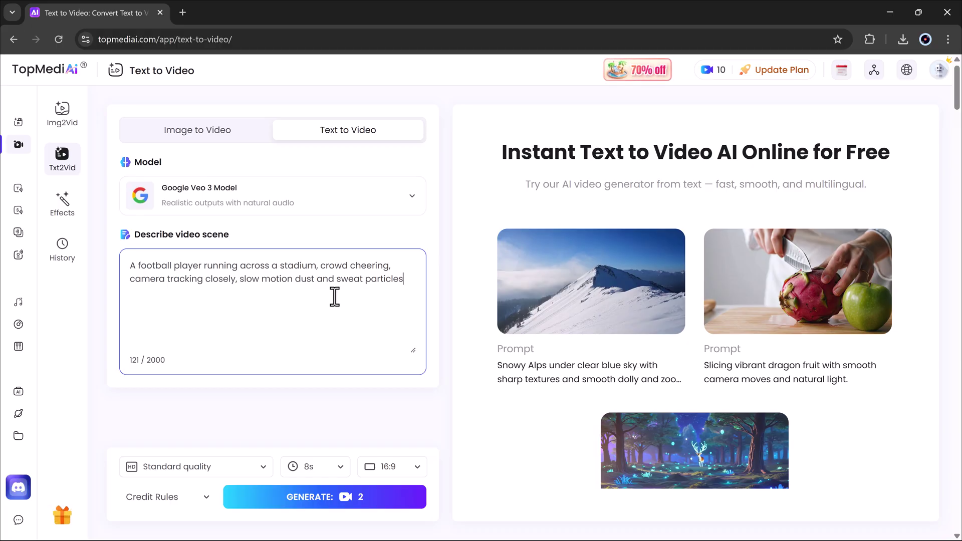
scroll(335, 296, down, 2)
scroll(335, 303, up, 1)
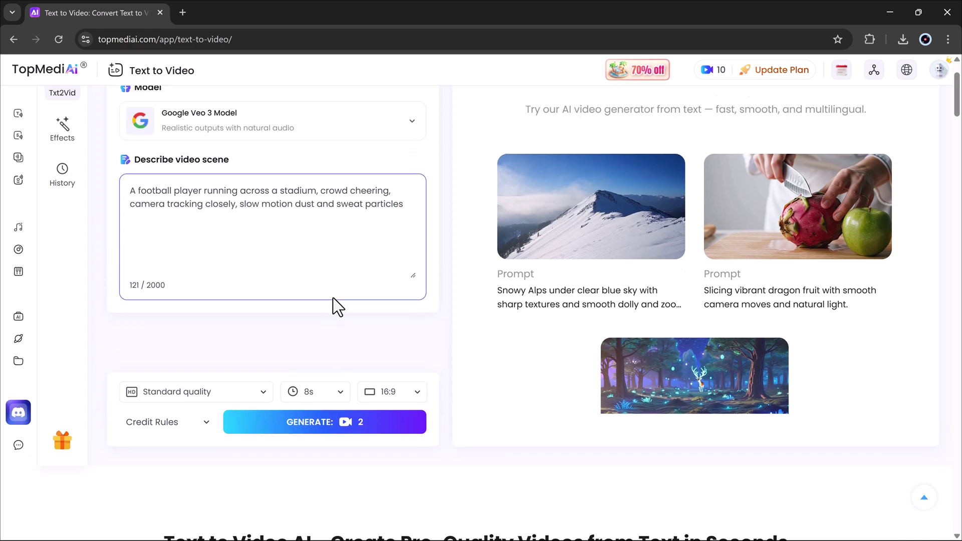
Set Professional quality and 16:9 aspect ratio, then generate the 8s football clip.
click(215, 405)
click(219, 377)
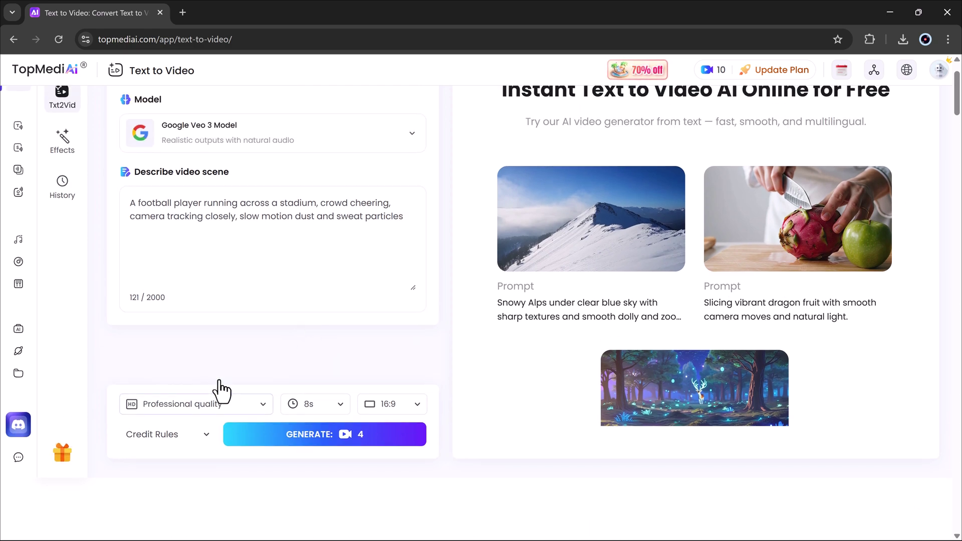
click(425, 407)
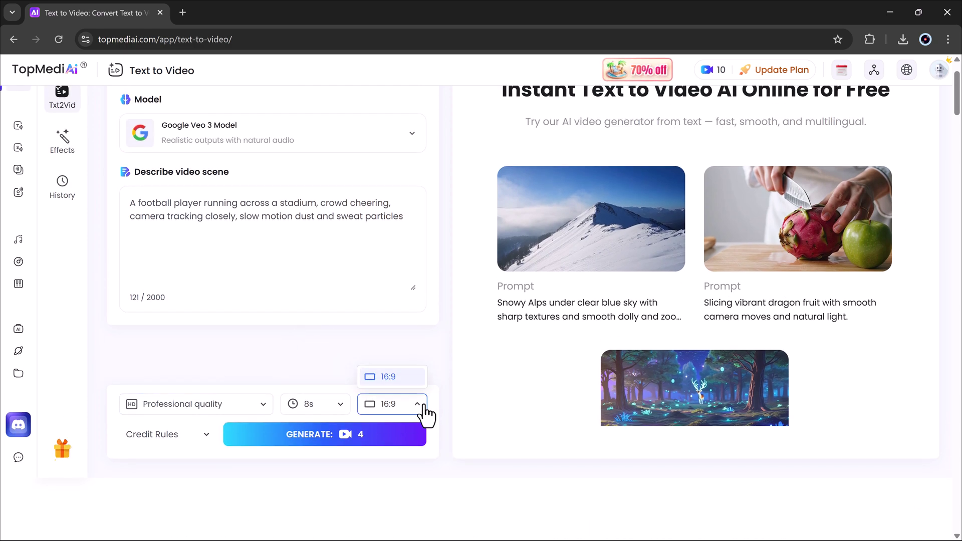
click(321, 435)
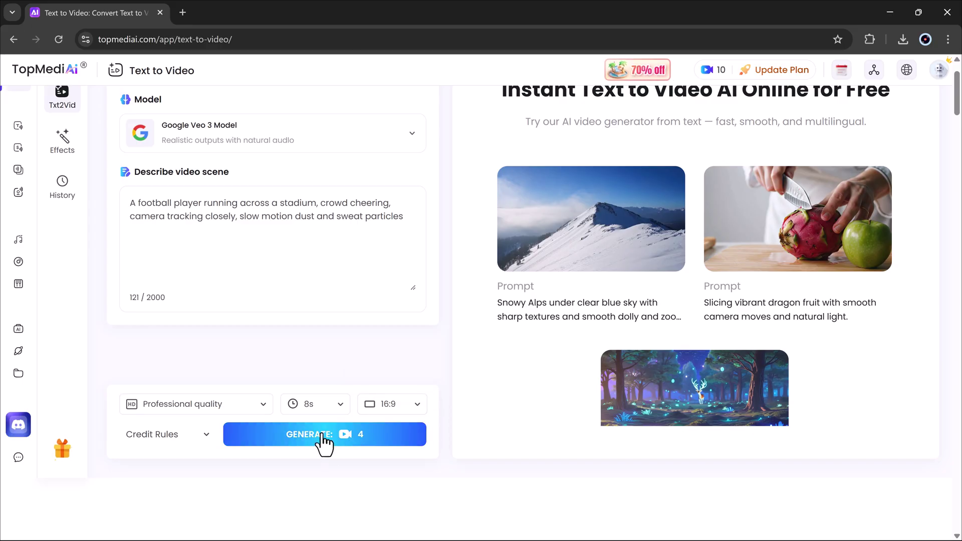
Play the finished football clip, replay it from the start, and pause it.
scroll(425, 408, up, 1)
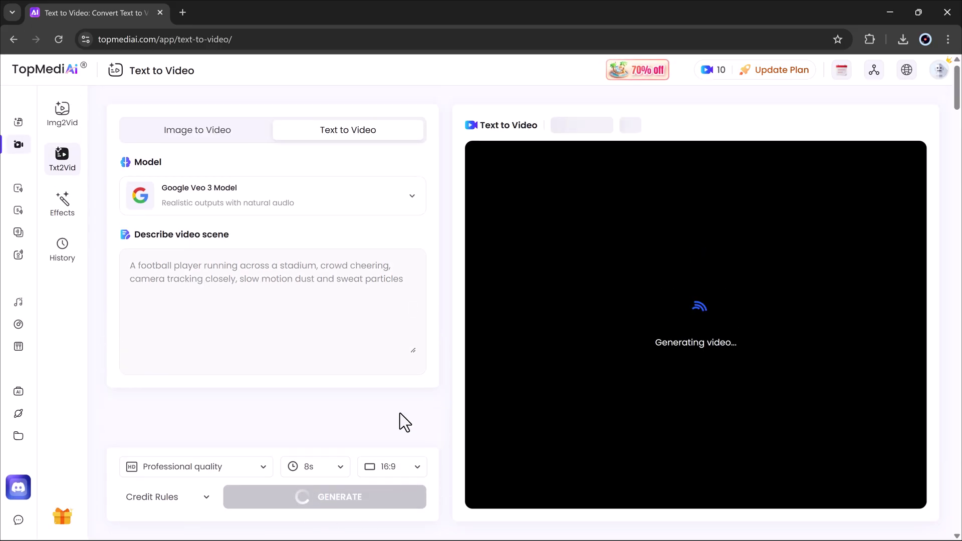
click(480, 423)
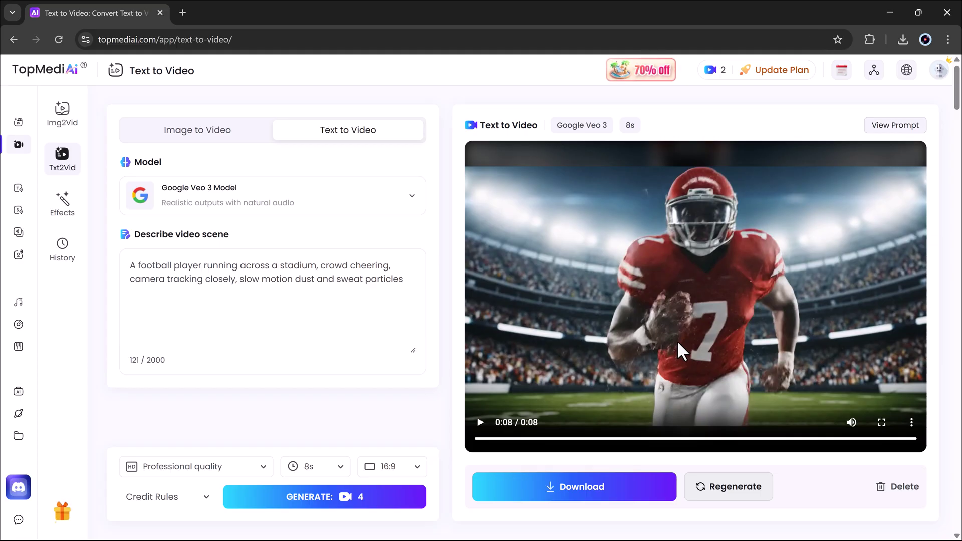
click(480, 423)
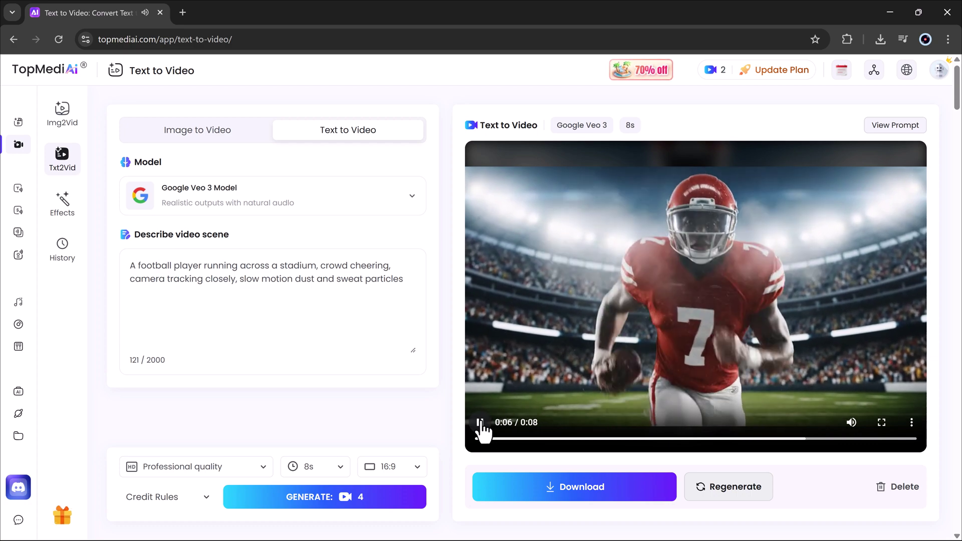
click(571, 490)
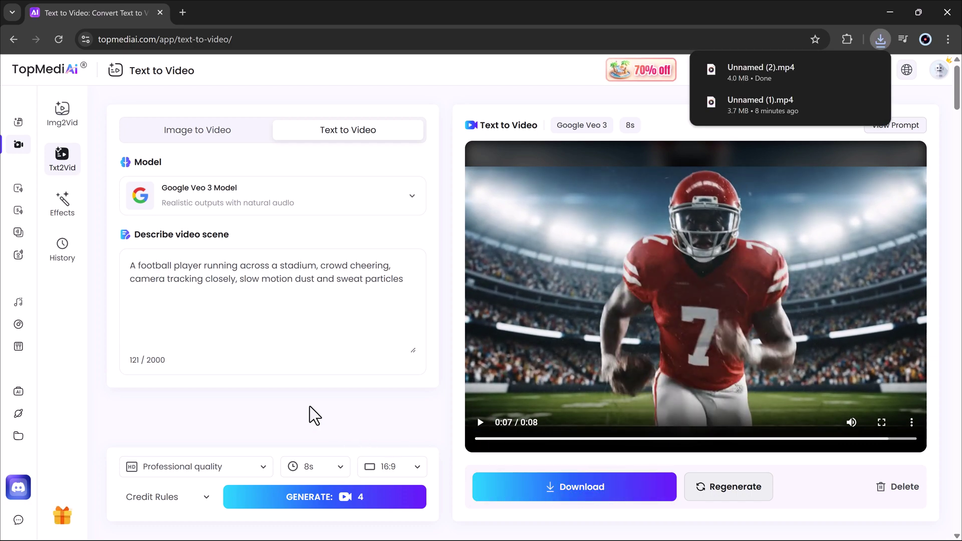
Go to Effects, scroll the popular effects gallery, and open the AI Smile card.
click(68, 213)
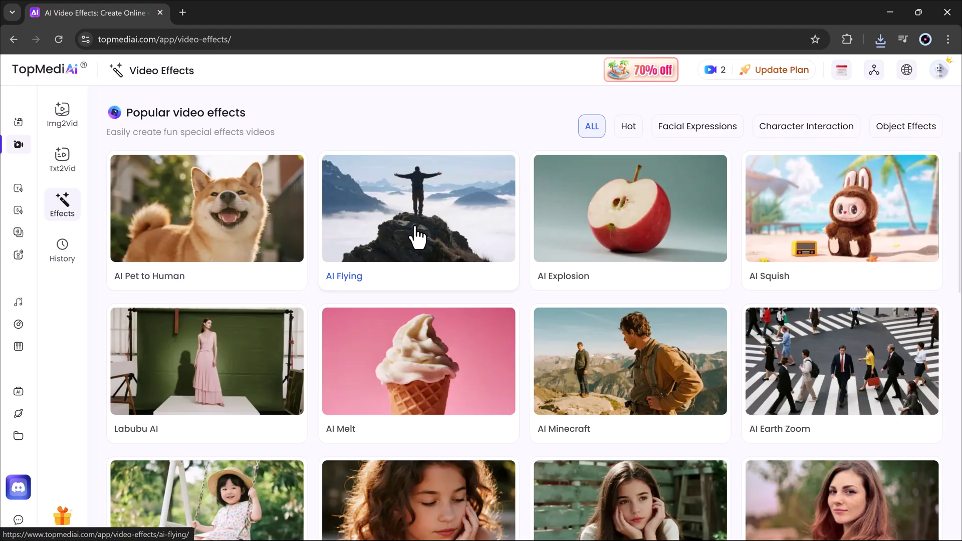
scroll(635, 226, down, 1)
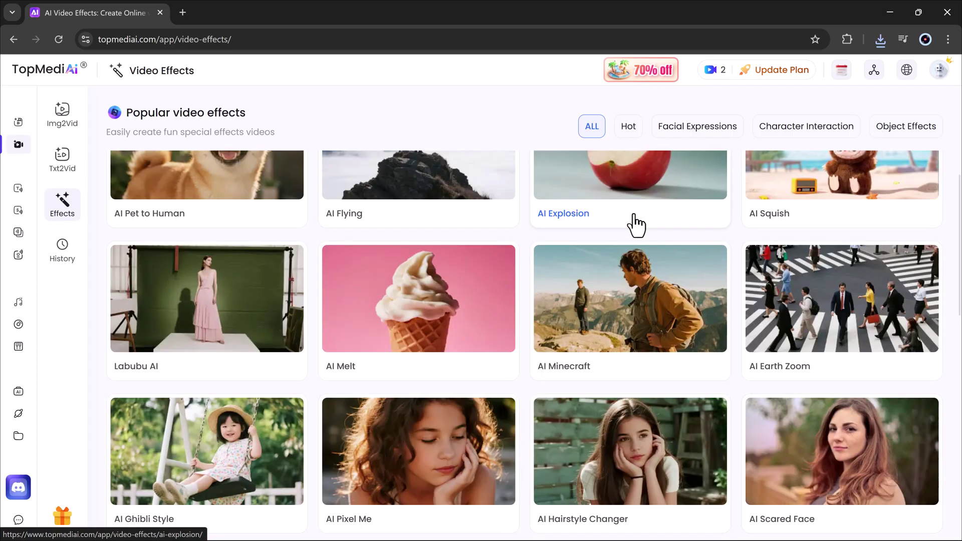
scroll(819, 213, down, 1)
scroll(820, 215, down, 3)
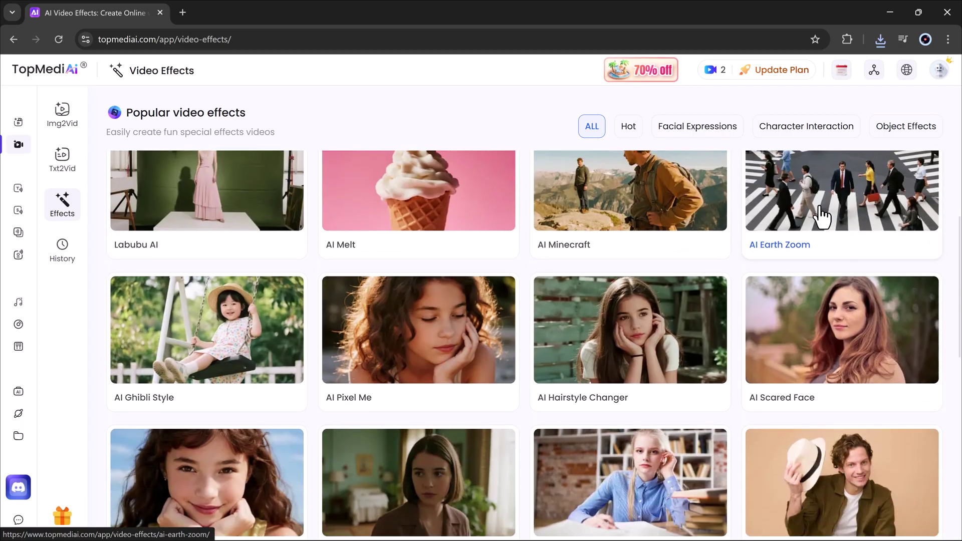
click(264, 350)
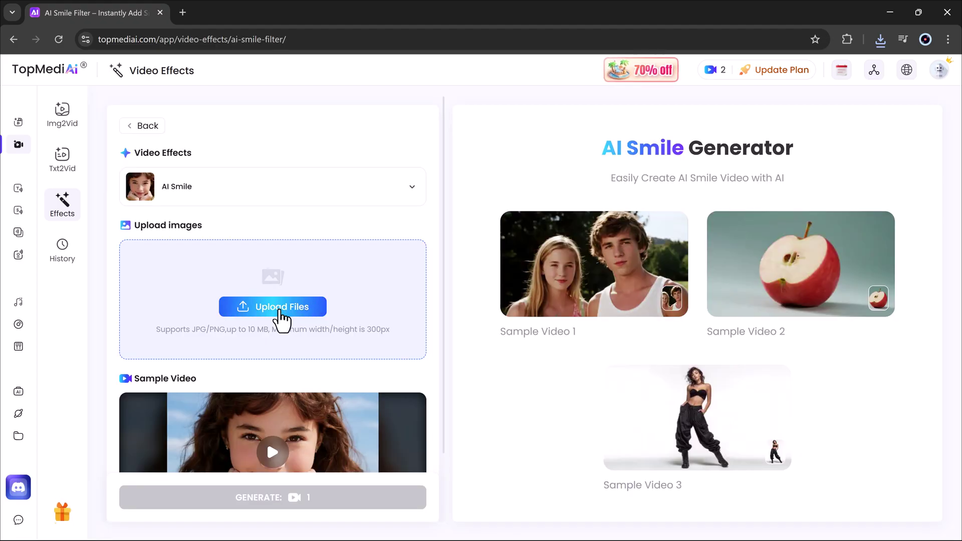
Upload the brown-hat portrait, generate the 4s AI Smile video, and play it twice.
click(280, 311)
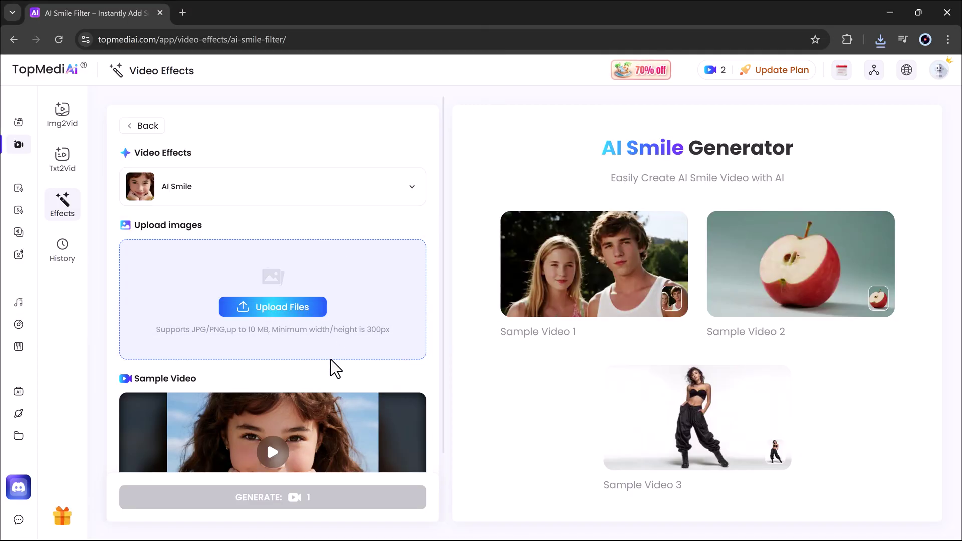
scroll(301, 403, down, 1)
click(283, 495)
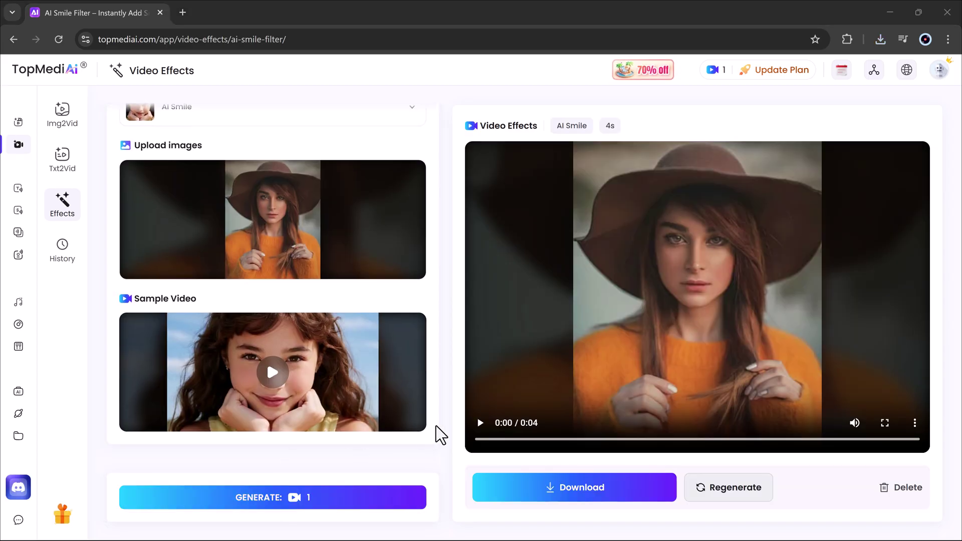
click(479, 423)
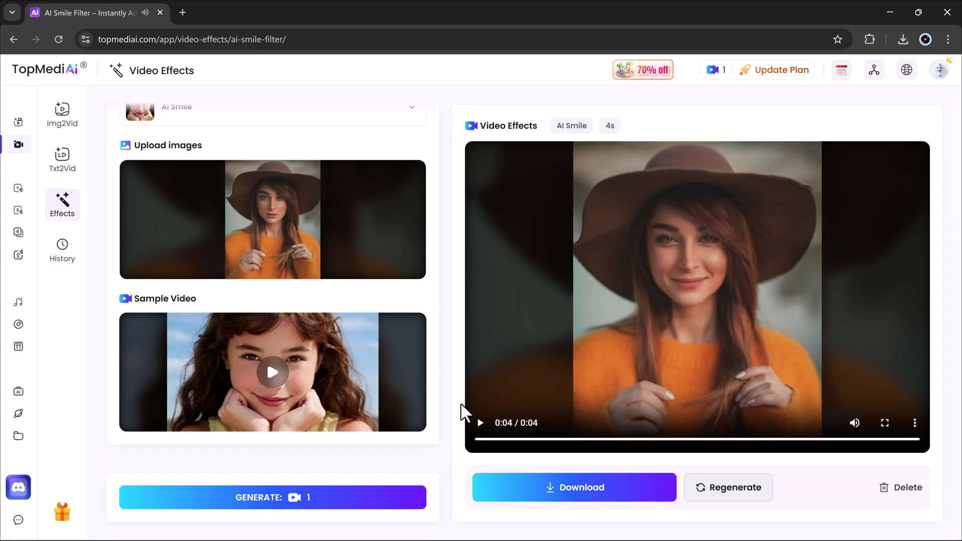
click(481, 425)
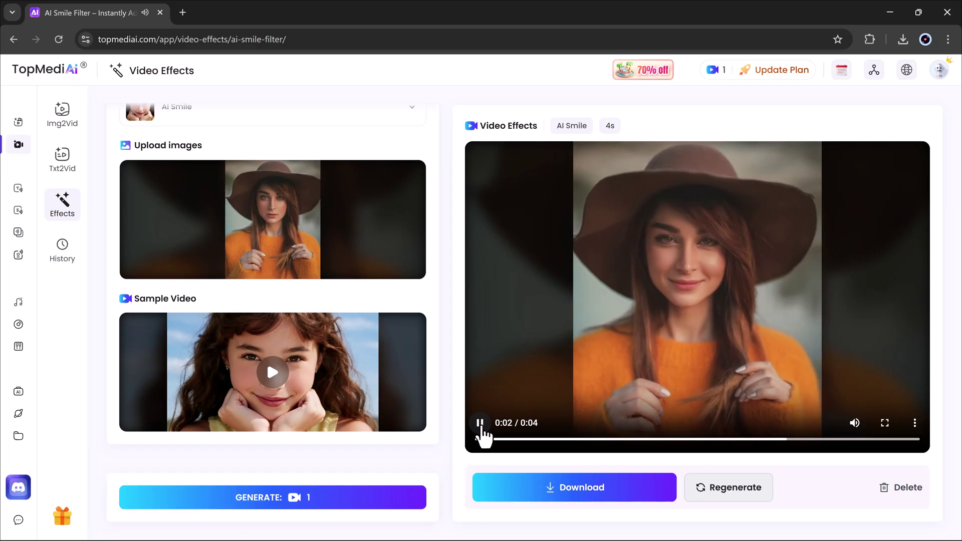
click(64, 203)
scroll(496, 341, down, 3)
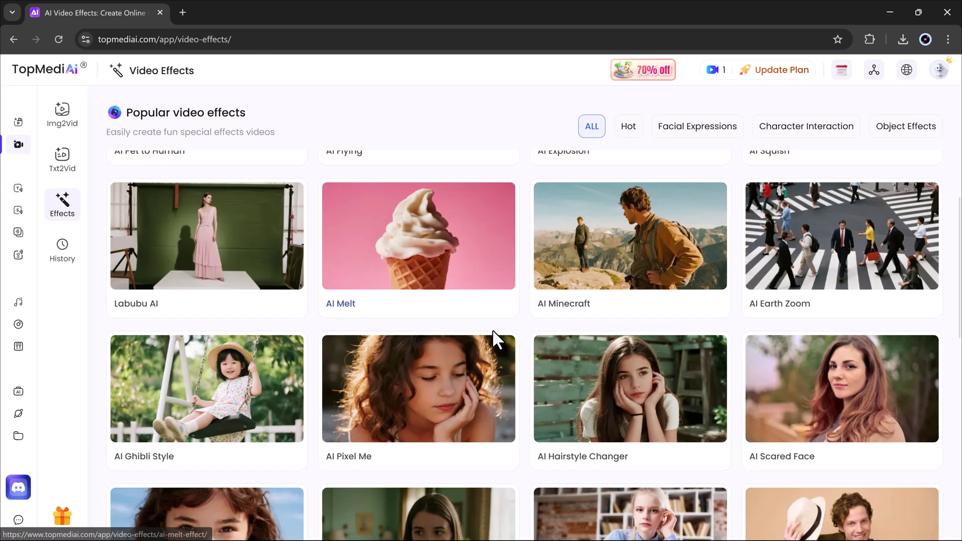
scroll(493, 336, down, 10)
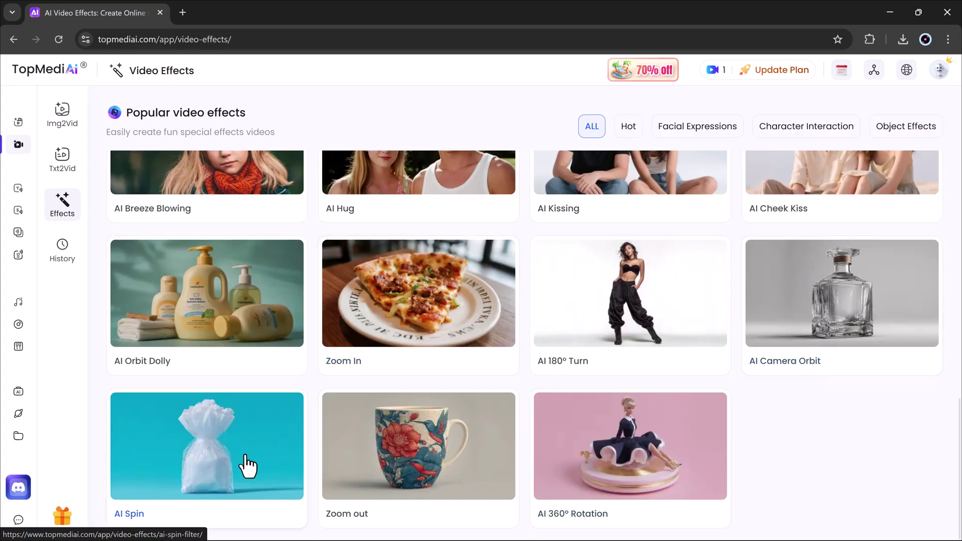
scroll(240, 416, up, 4)
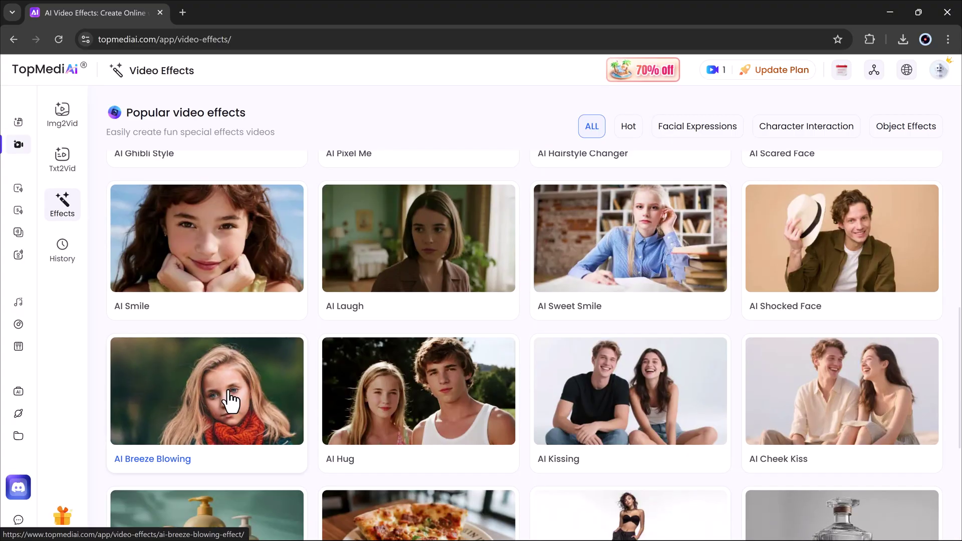